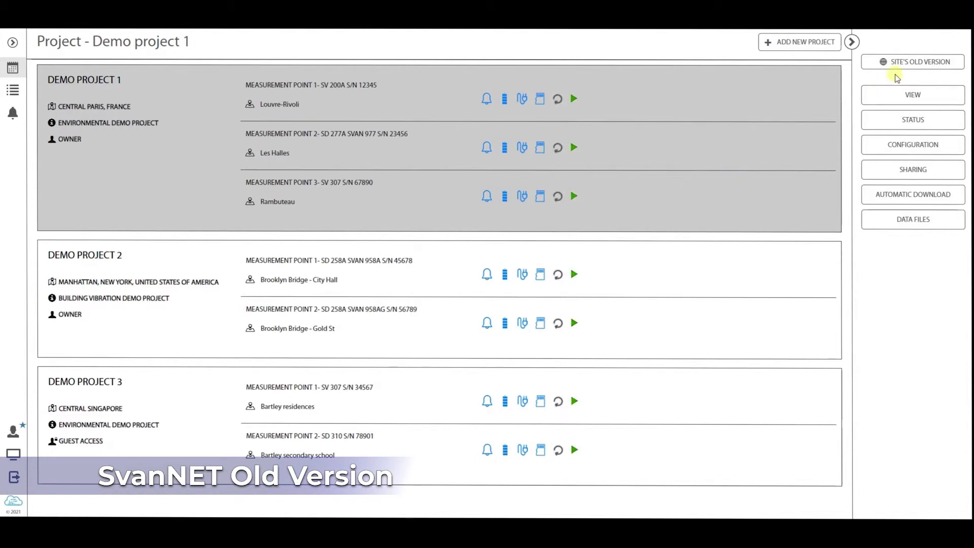
Switch from the site's old version to the newer SvanNET project list.
{"action": "left_click", "coordinate": [910, 61]}
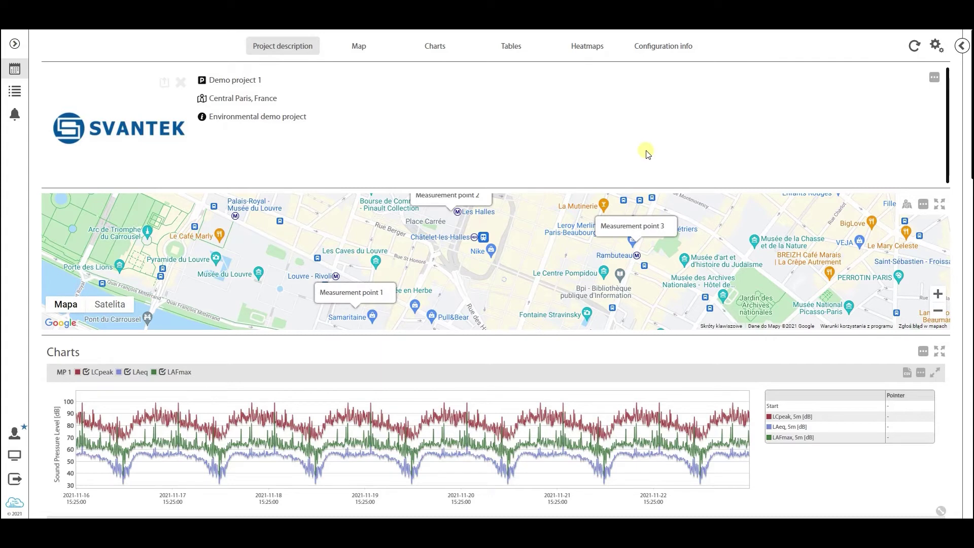
Pan the Demo project 1 map around Les Halles to show measurement points 2 and 3.
{"action": "left_click_drag", "start_coordinate": [626, 227], "coordinate": [486, 244]}
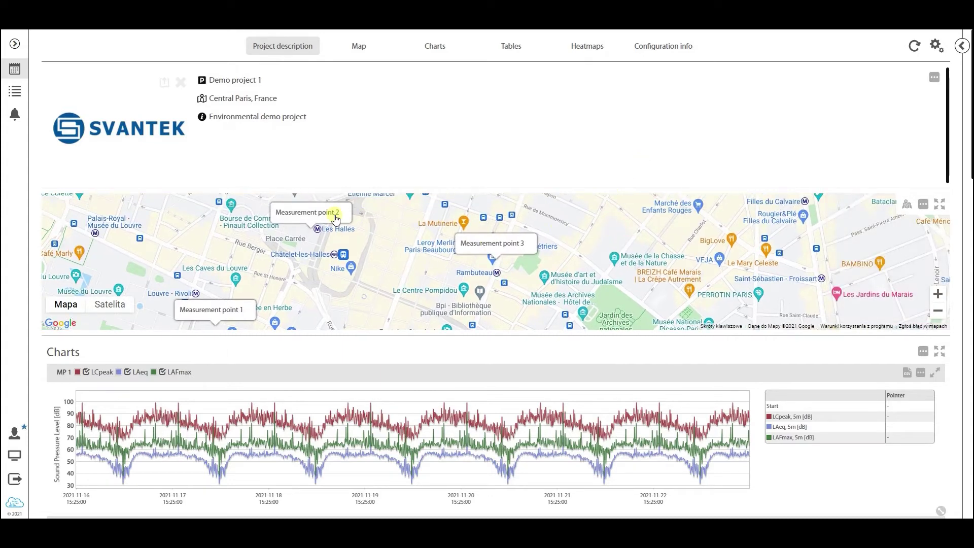
{"action": "left_click_drag", "start_coordinate": [153, 191], "coordinate": [334, 216]}
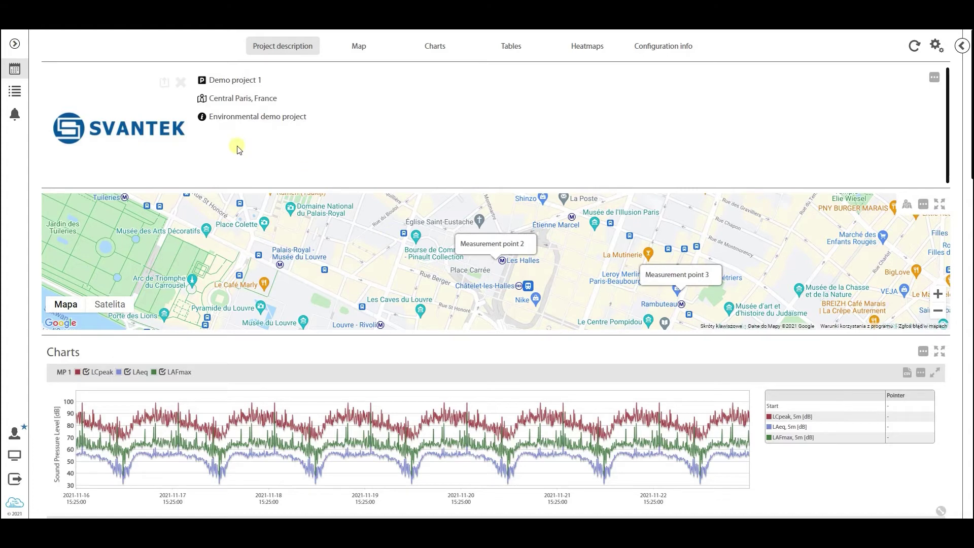
Open the station list and show Demo Station Alpha's live data.
{"action": "left_click", "coordinate": [15, 91]}
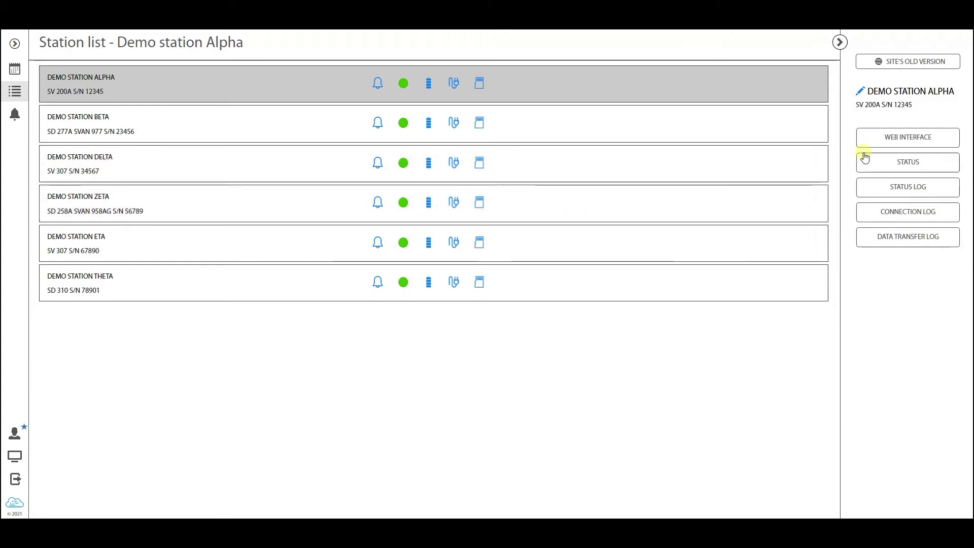
{"action": "left_click", "coordinate": [875, 137]}
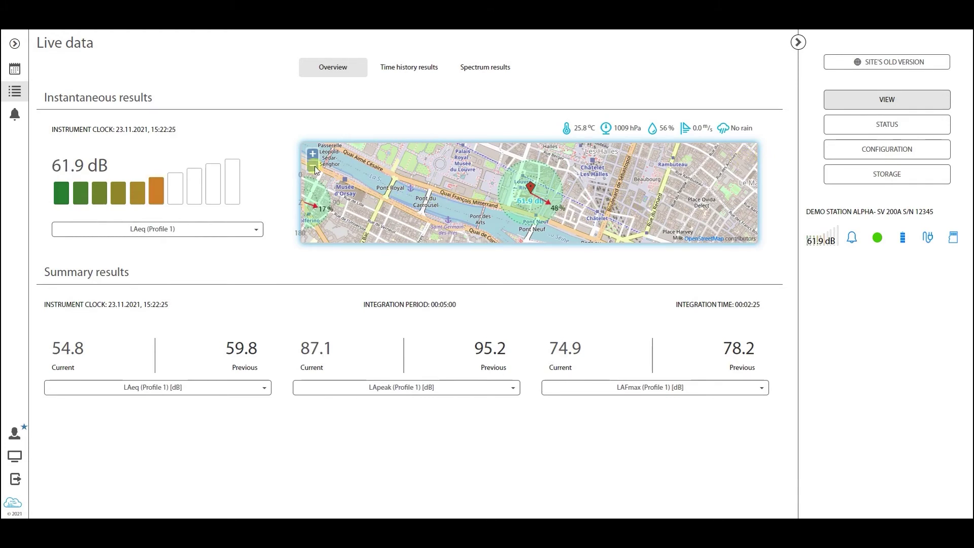
Return from Demo Station Alpha's live data to the Demo project 1 dashboard.
{"action": "left_click", "coordinate": [15, 69]}
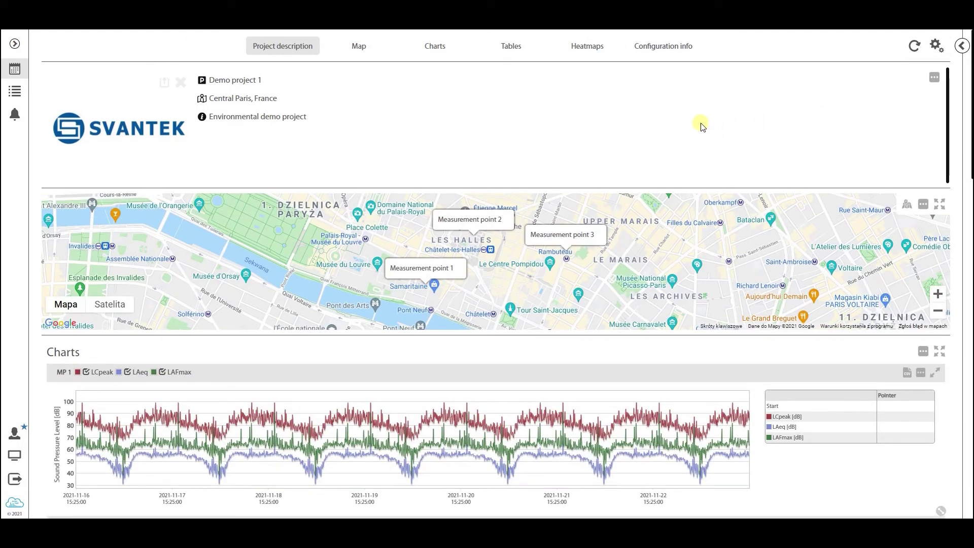
Add Measurement point 2's LAeq and LAFmax time histories to the project chart.
{"action": "left_click", "coordinate": [921, 375]}
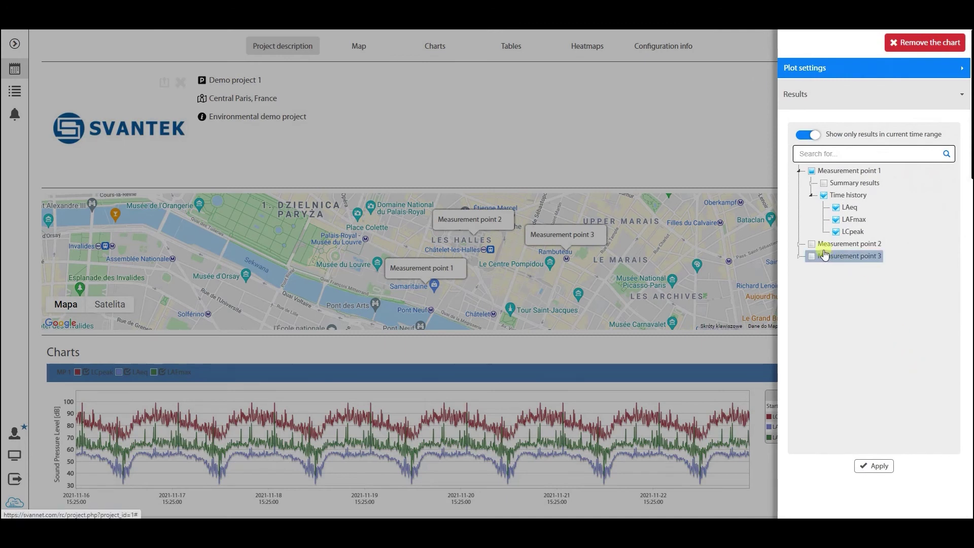
{"action": "left_click", "coordinate": [799, 244]}
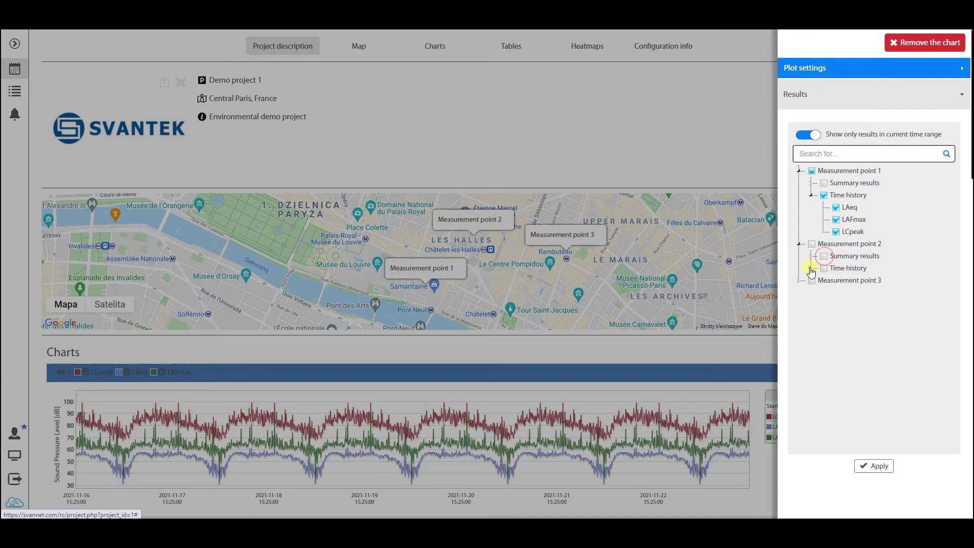
{"action": "left_click", "coordinate": [812, 268]}
{"action": "left_click", "coordinate": [836, 280]}
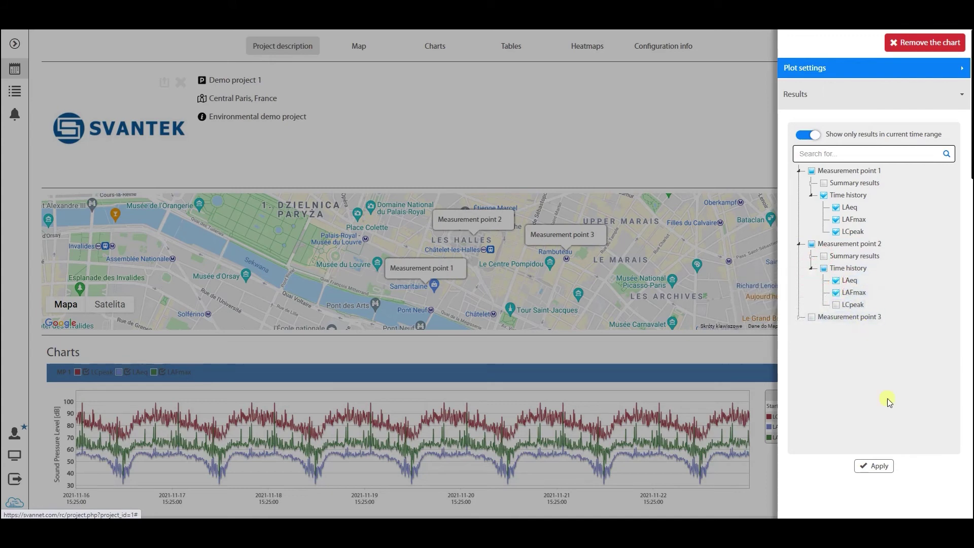
{"action": "left_click", "coordinate": [874, 465]}
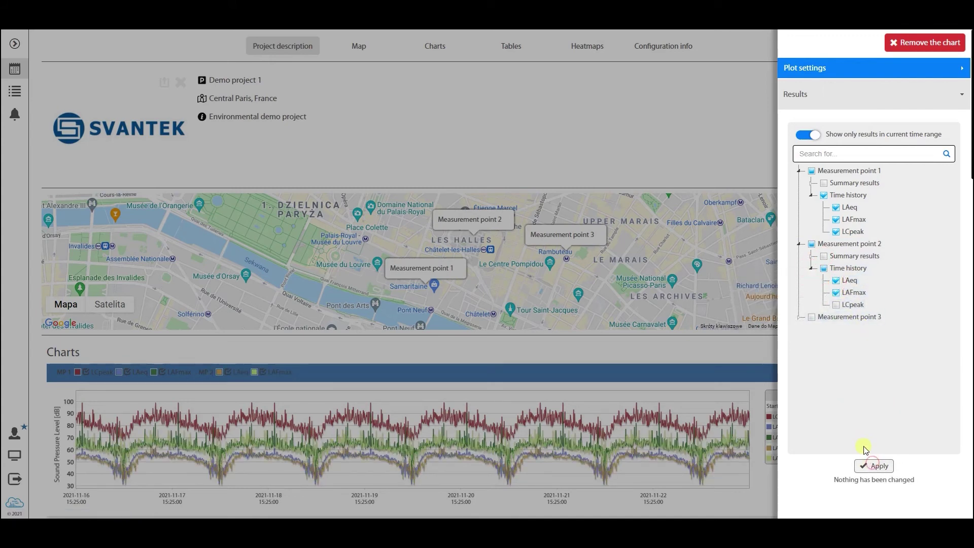
{"action": "left_click", "coordinate": [736, 363]}
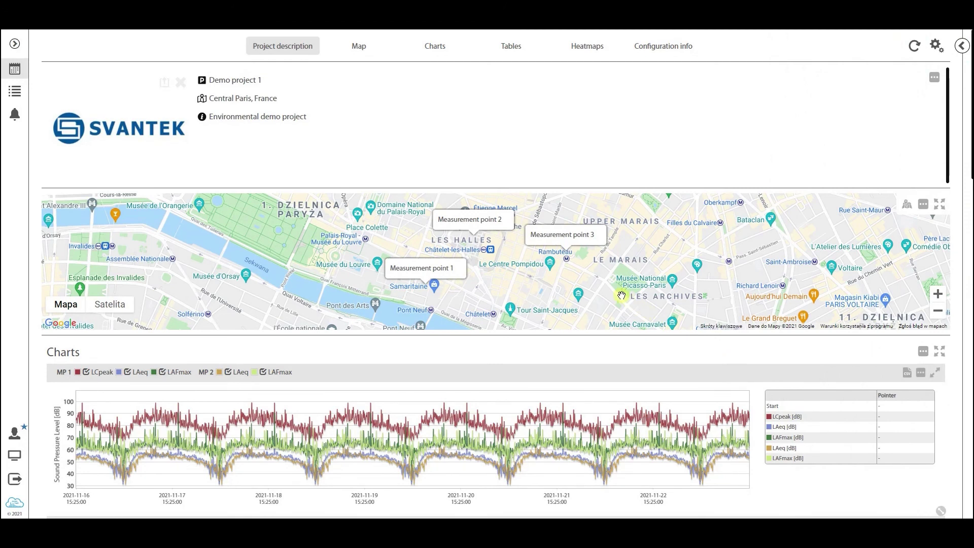